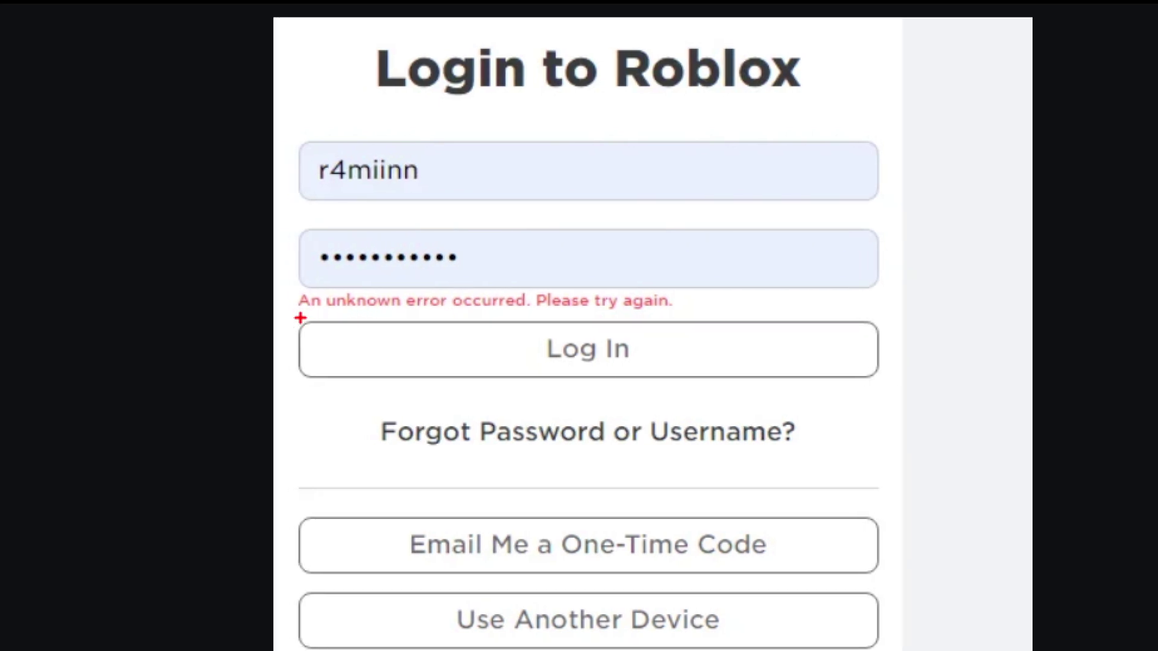
Highlight the 'An unknown error occurred' message on the Roblox login page.
left_click_drag(282, 317, 657, 308)
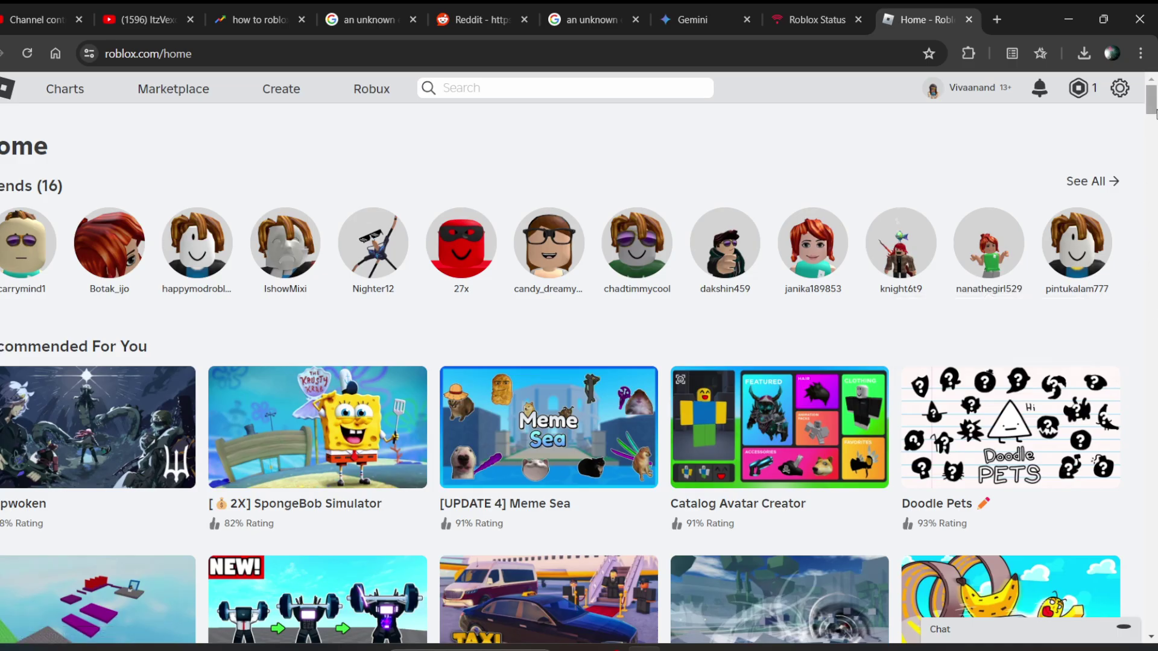
scroll(1150, 106, "down", 1)
left_click_drag(1150, 106, 1151, 181)
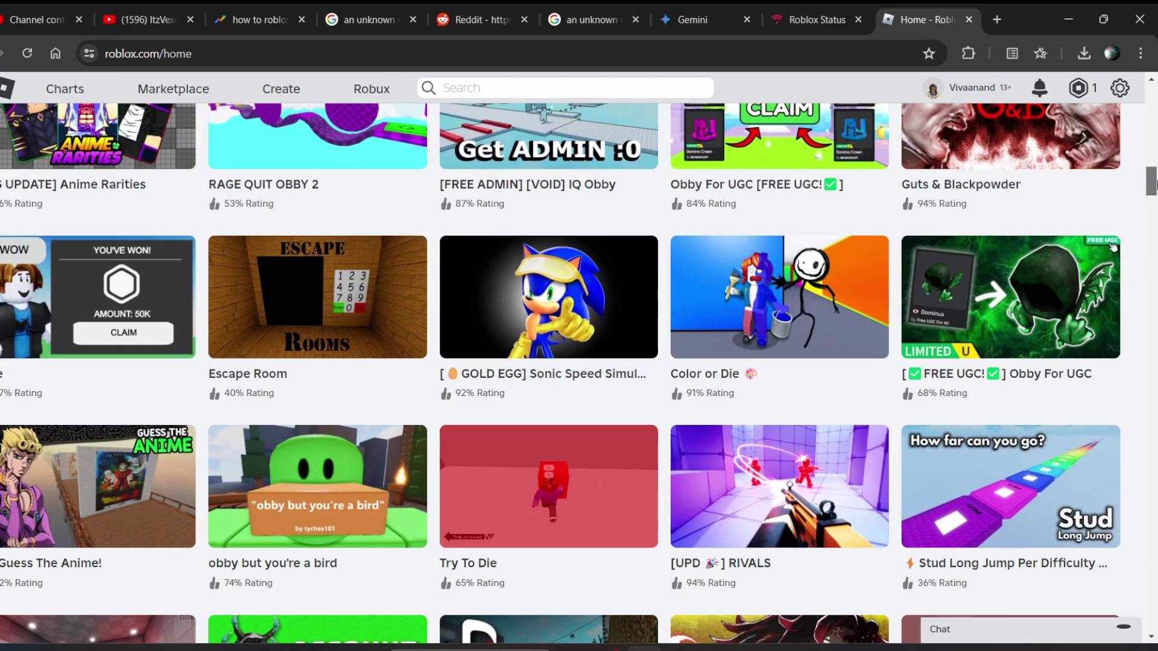
left_click_drag(1150, 181, 1154, 230)
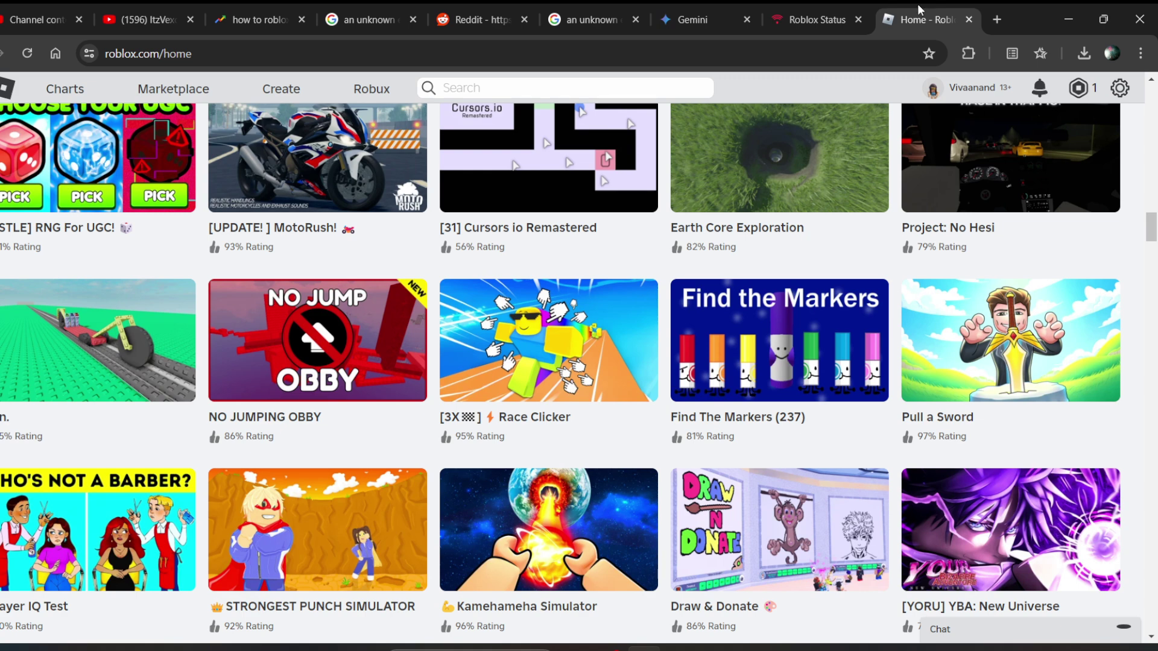
left_click_drag(1152, 230, 1154, 259)
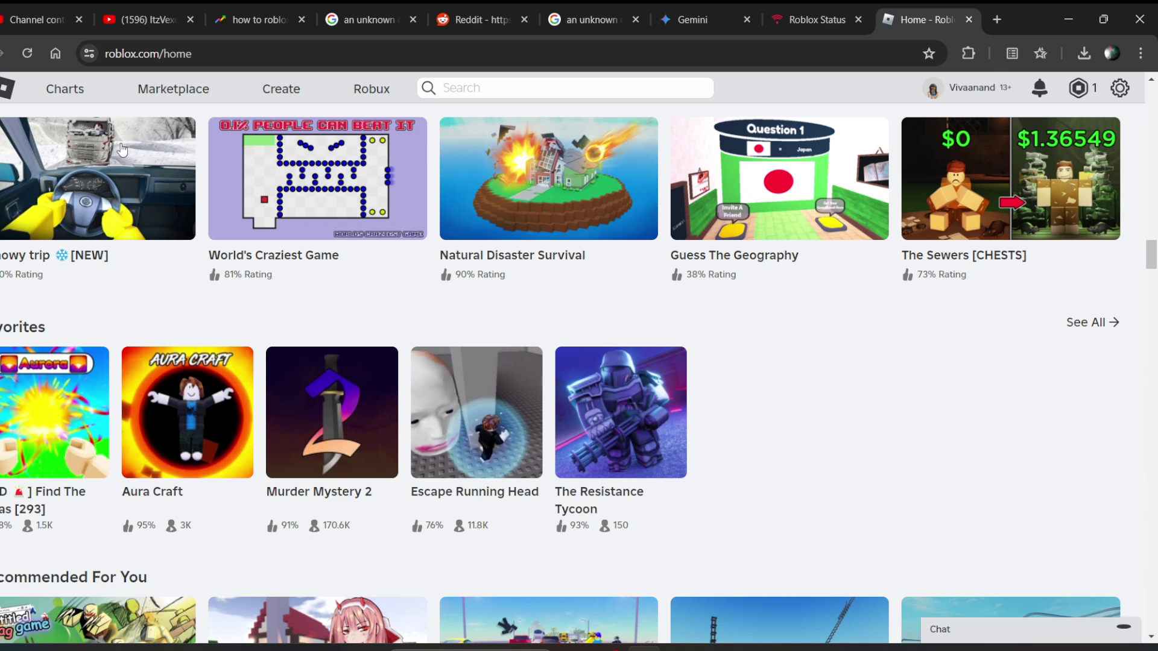
Edit the address bar and start a new browser tab for the Roblox status site.
left_click(108, 52)
left_click(108, 51)
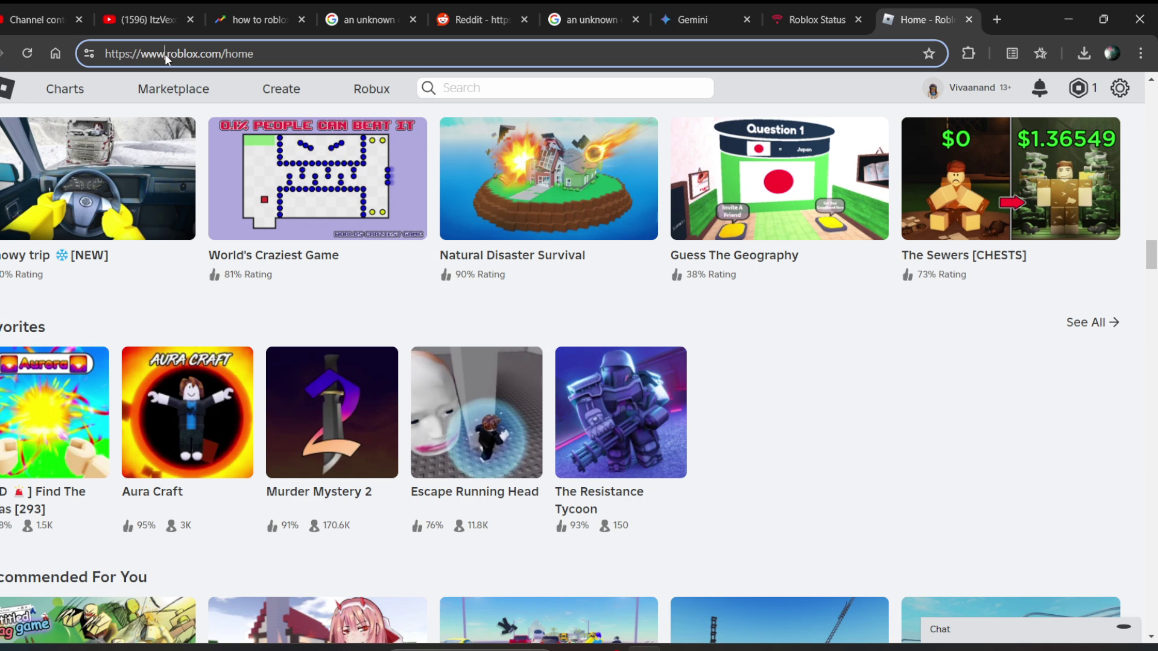
left_click(165, 53)
type("s")
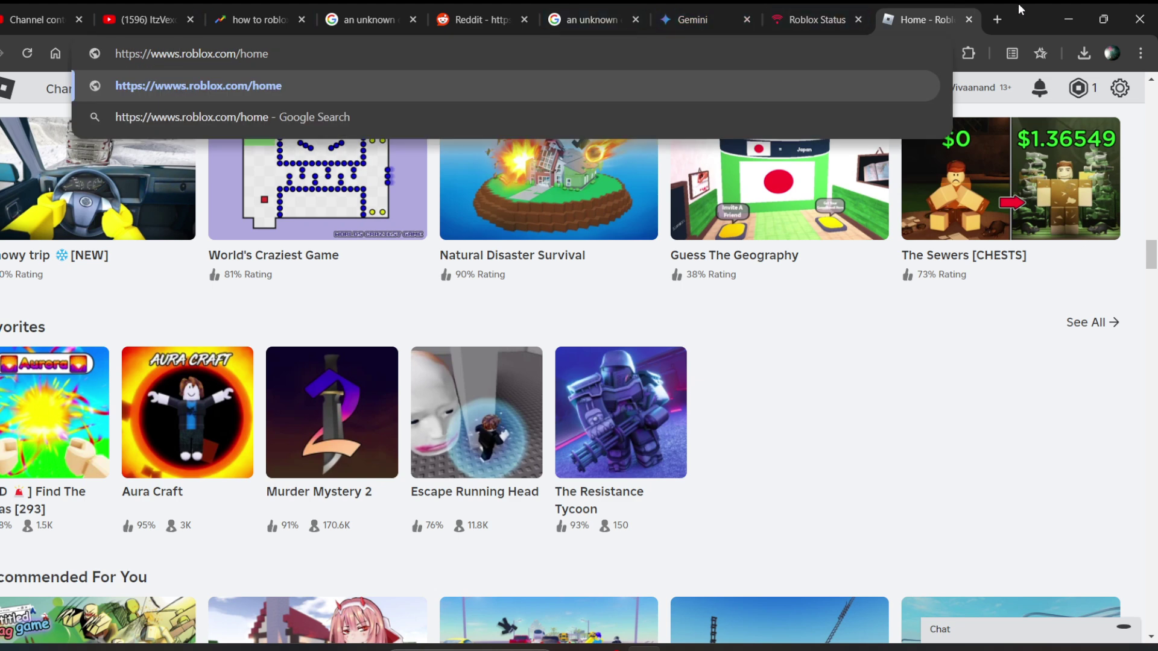
left_click(997, 19)
type("stat")
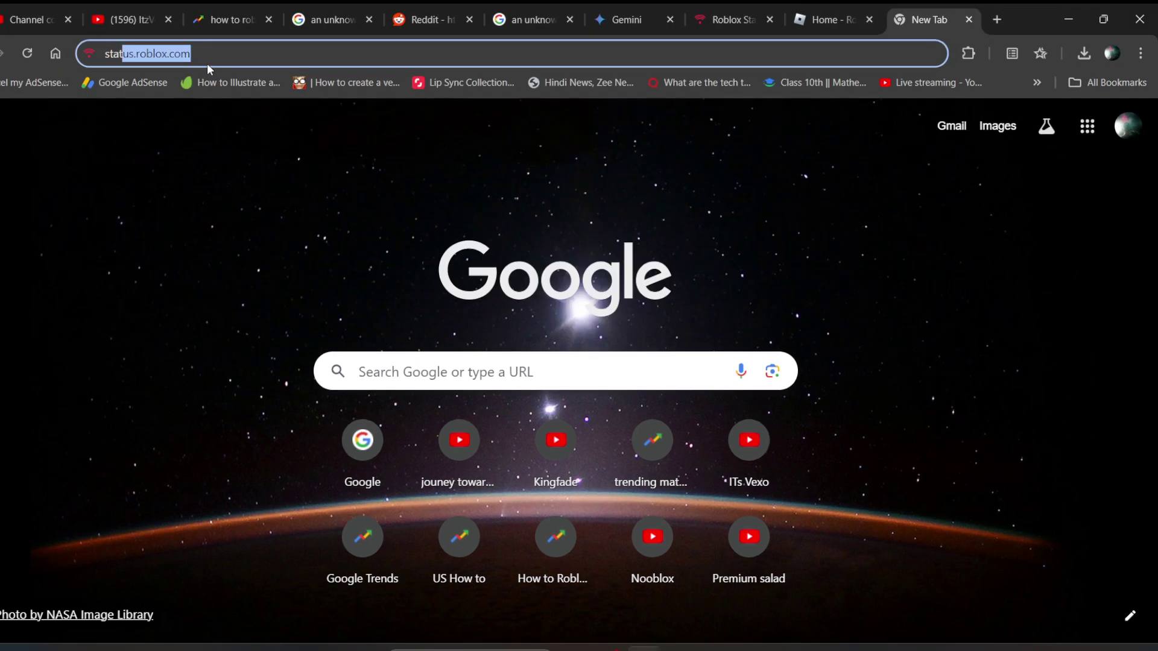
key("Return")
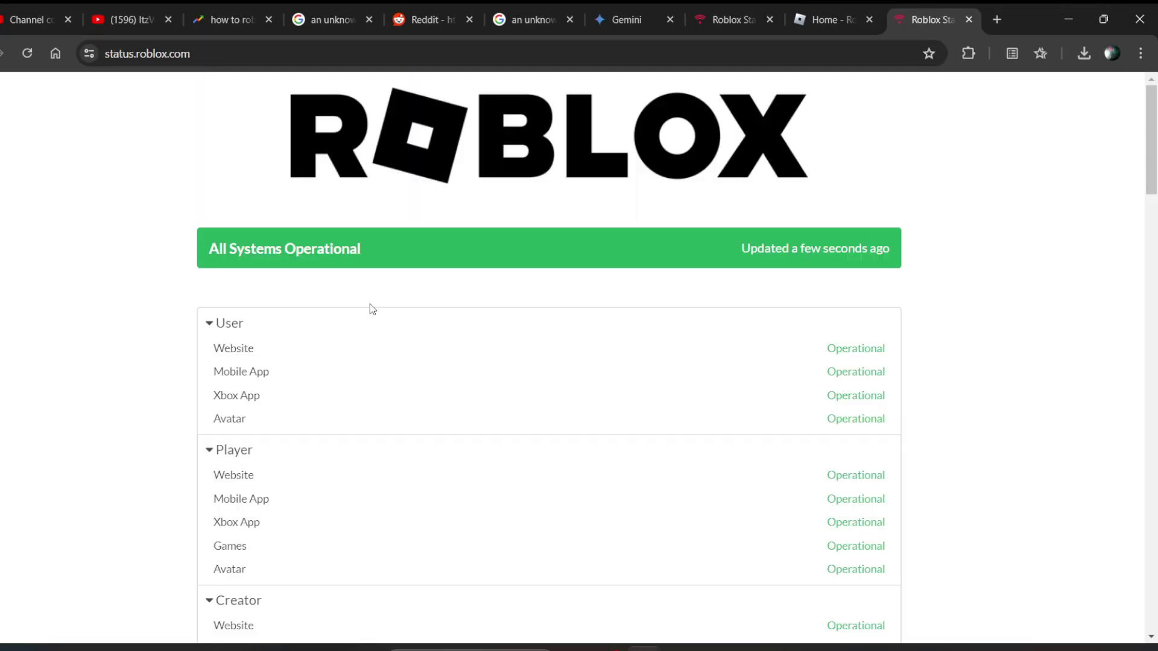
scroll(976, 207, "down", 2)
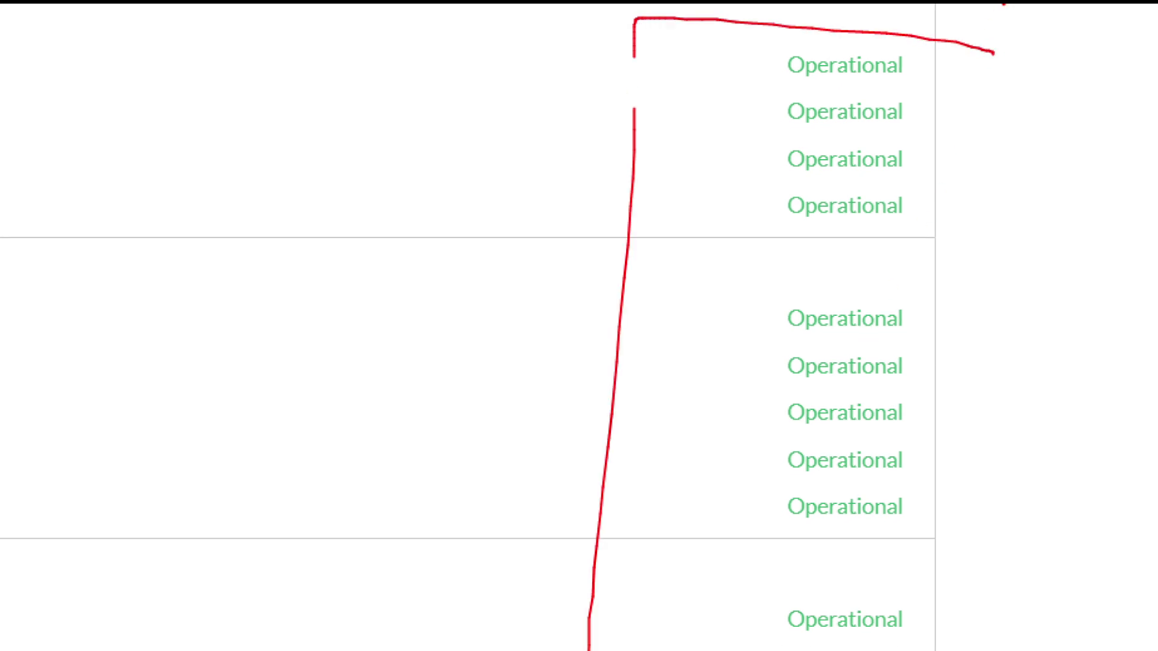
left_click_drag(1086, 154, 1157, 650)
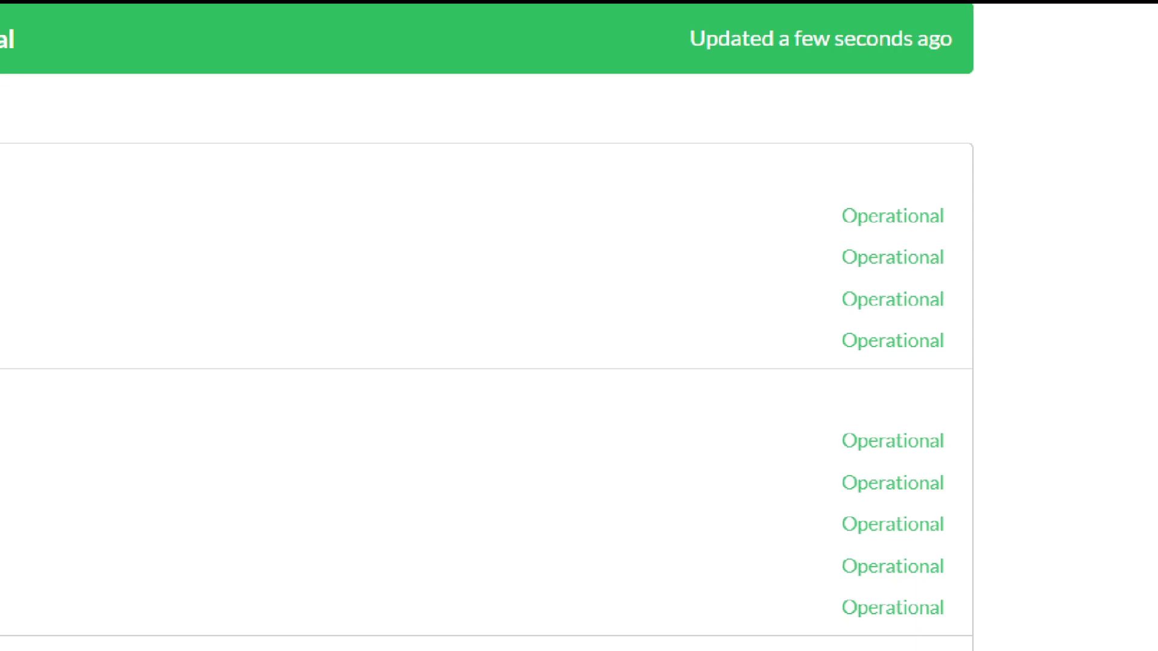
left_click_drag(809, 183, 852, 616)
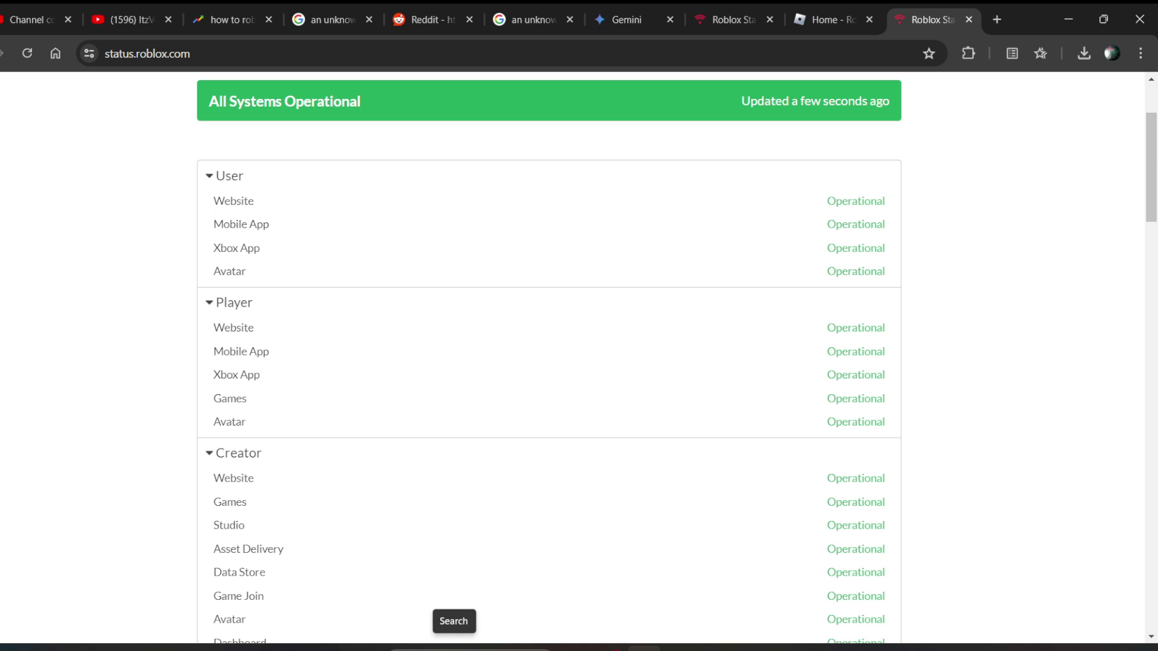
Launch Run from taskbar search and open %temp% in File Explorer.
left_click(453, 647)
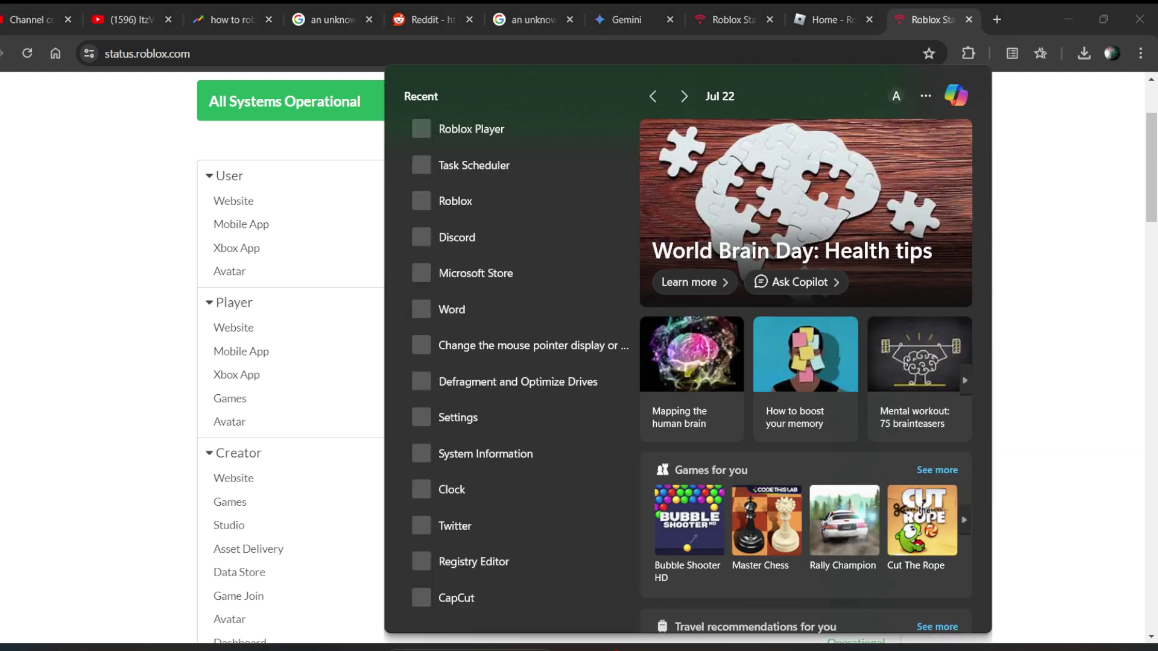
type("run")
key("Return")
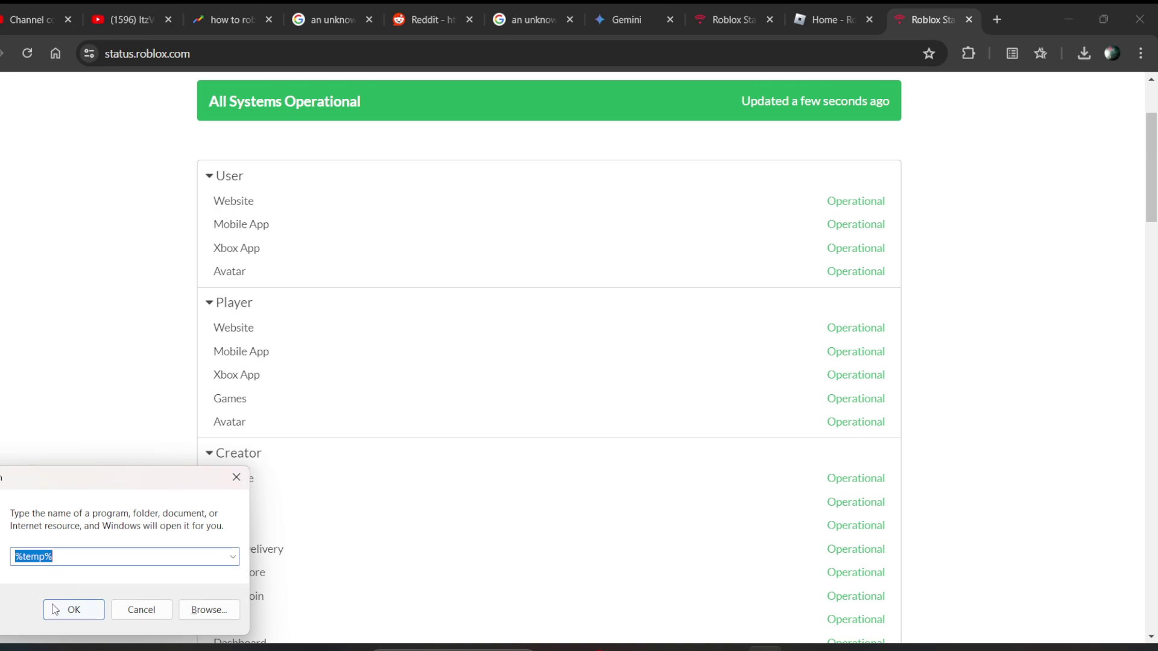
left_click(54, 610)
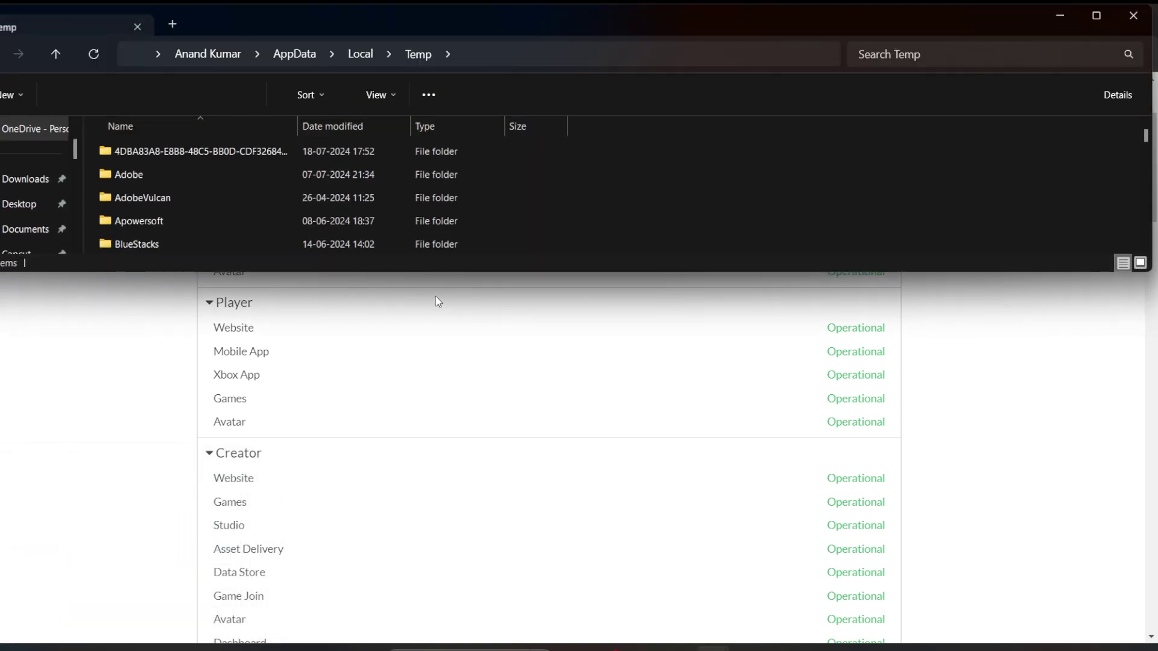
Permanently delete all 39 items inside the Roblox folder in Temp, confirming Yes.
left_click(1096, 16)
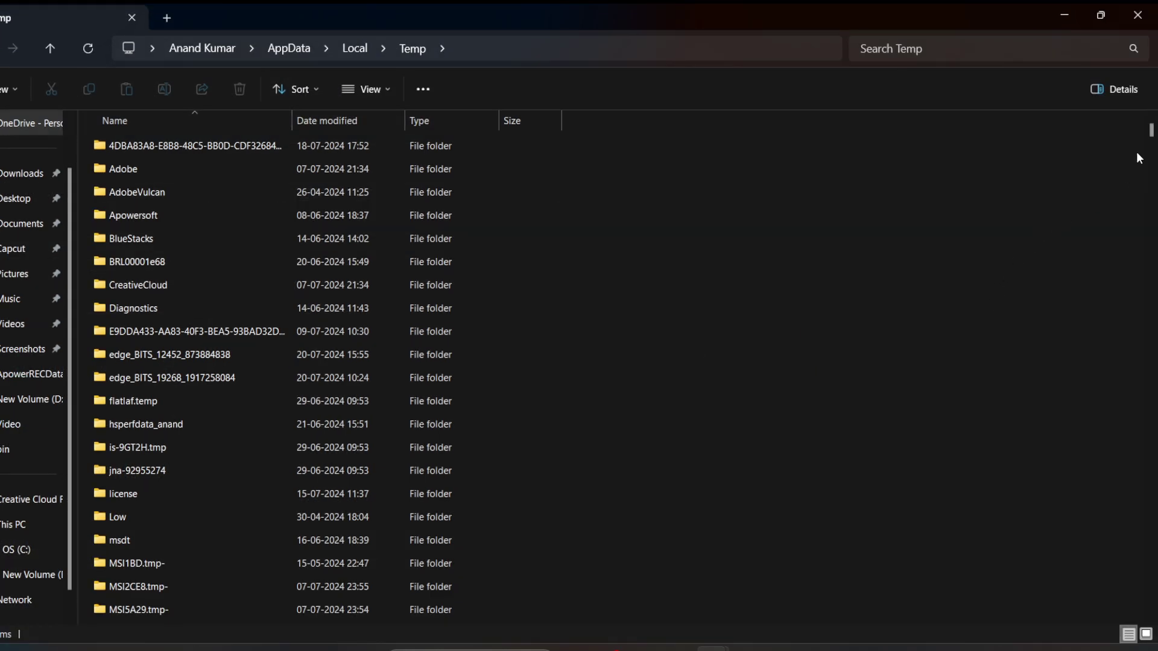
left_click_drag(1151, 139, 1154, 148)
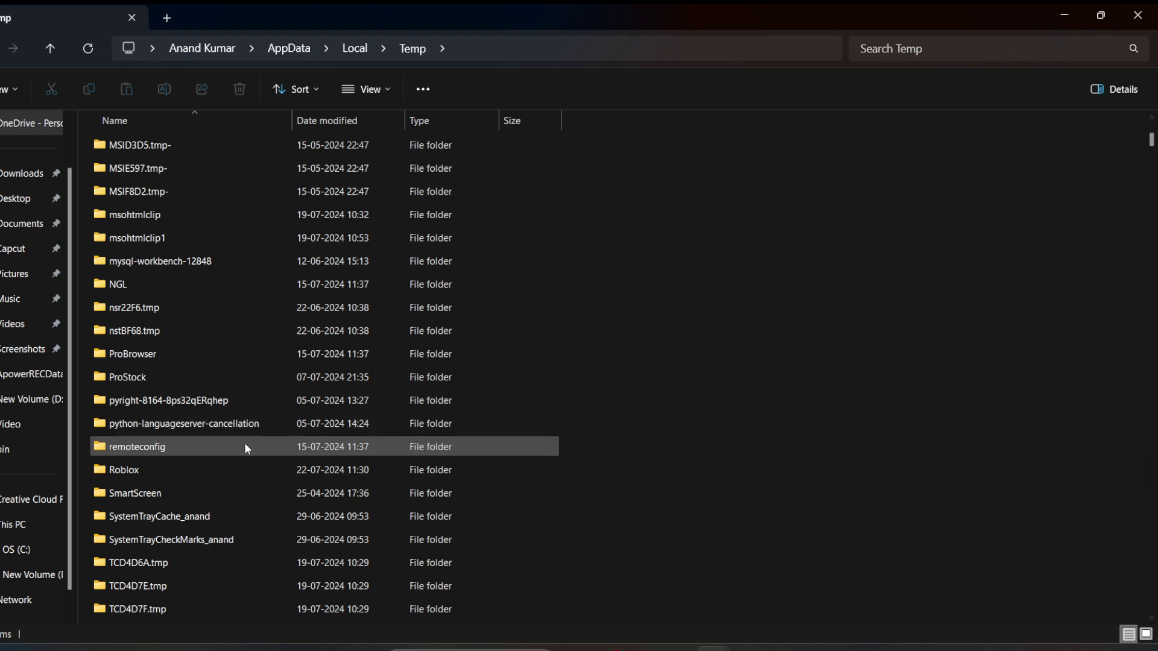
double_click(164, 472)
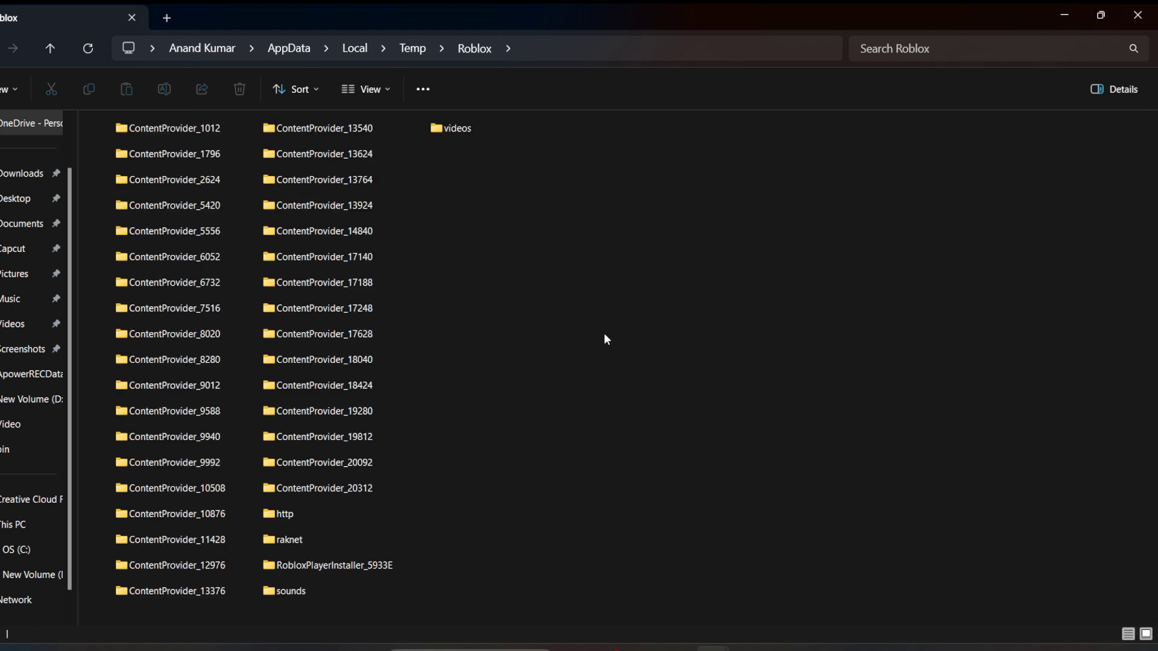
key("ctrl+a")
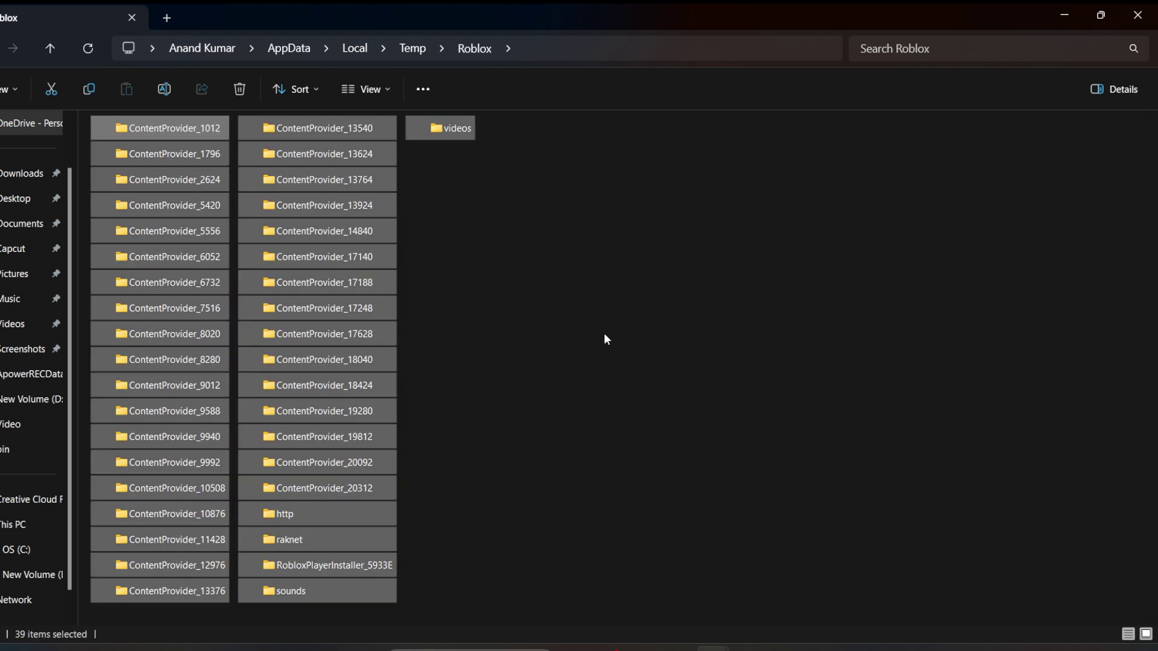
key("shift+Delete")
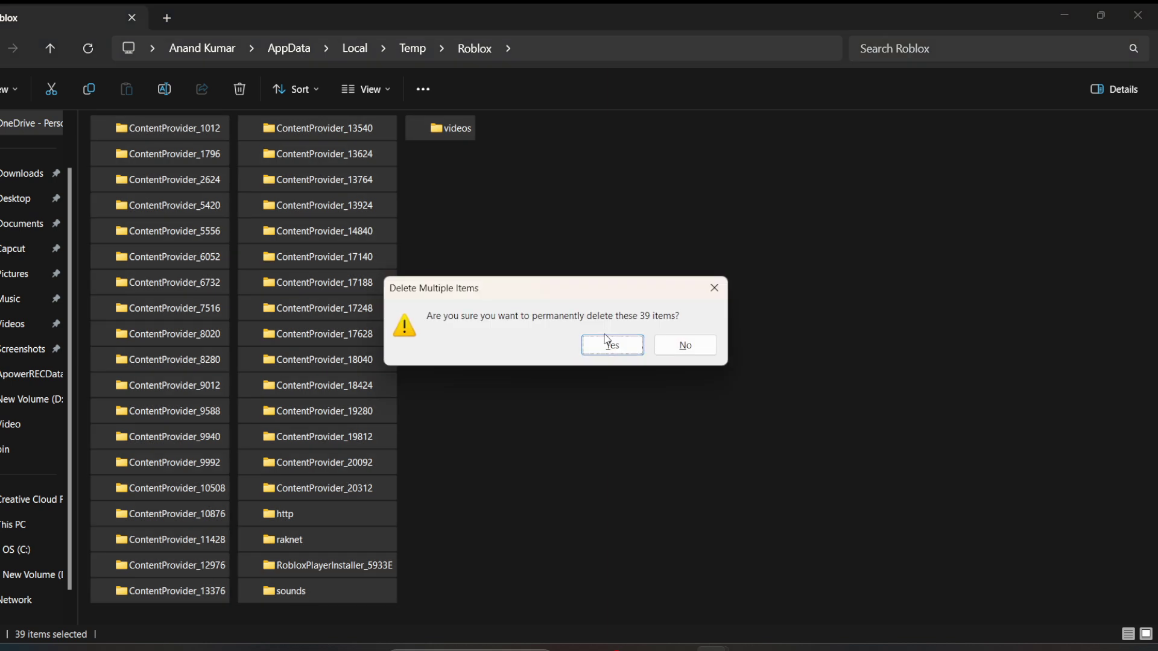
left_click(604, 342)
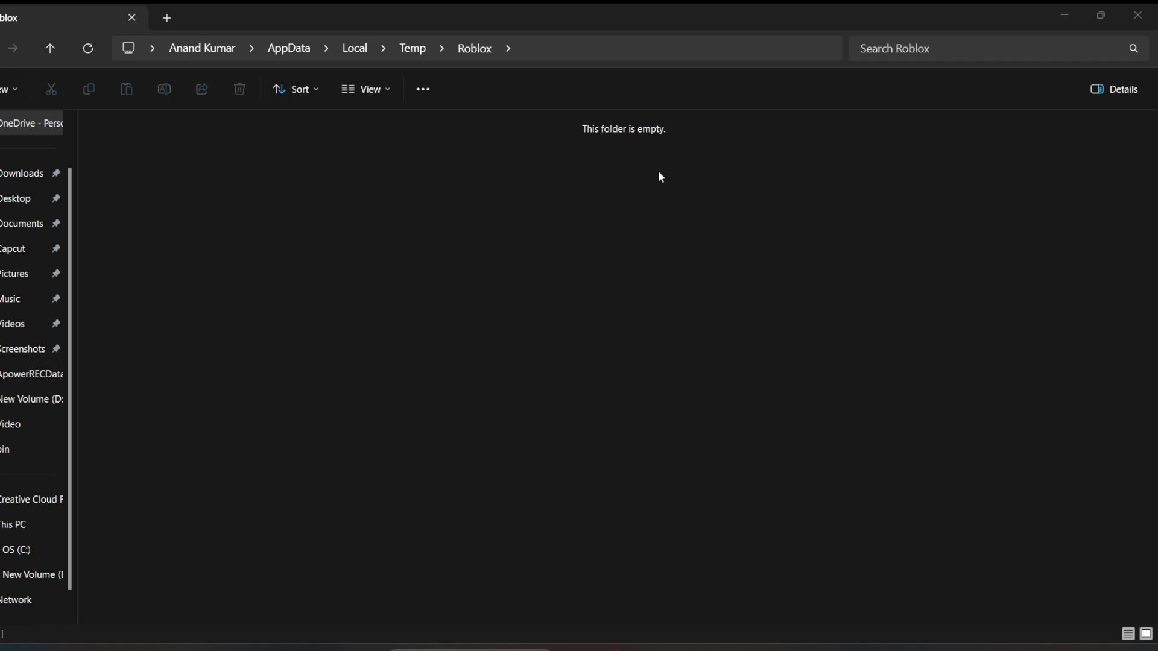
Go up to Temp and permanently delete all its selected items, confirming the deletion.
left_click(413, 48)
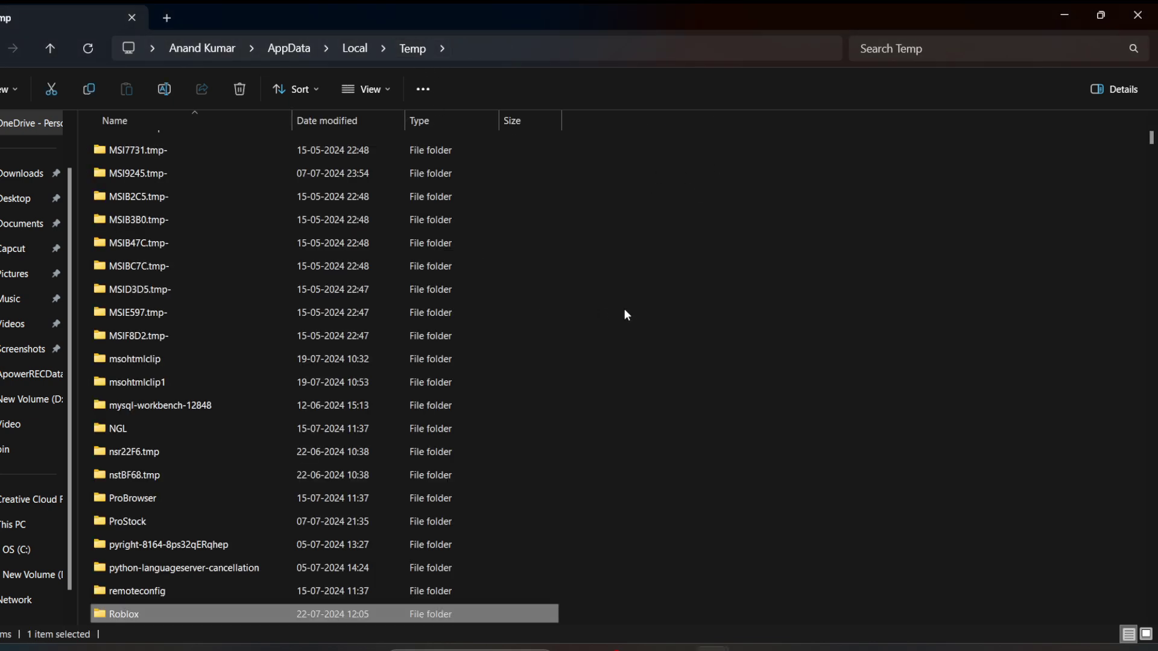
key("Tab")
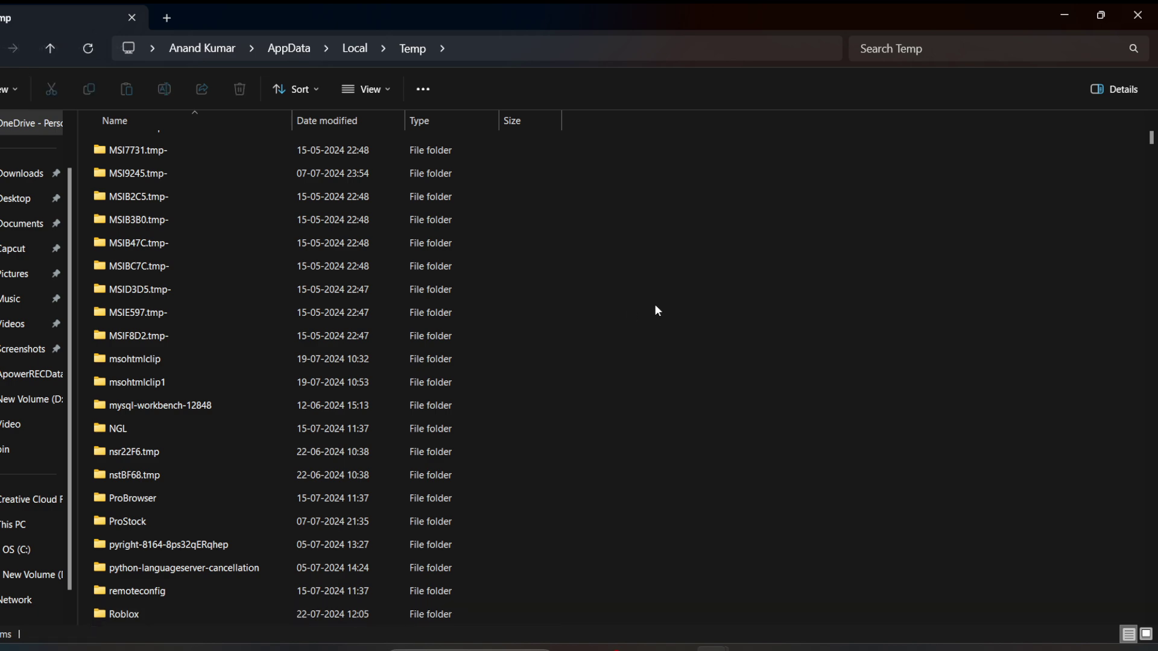
key("ctrl+a")
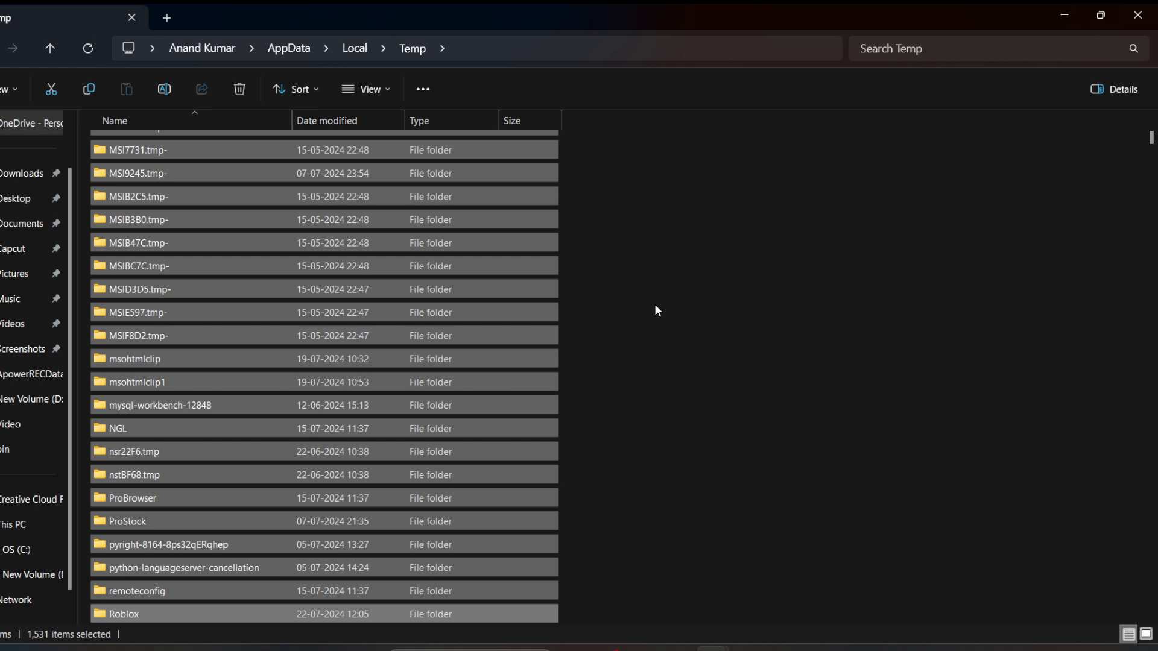
key("shift+Delete")
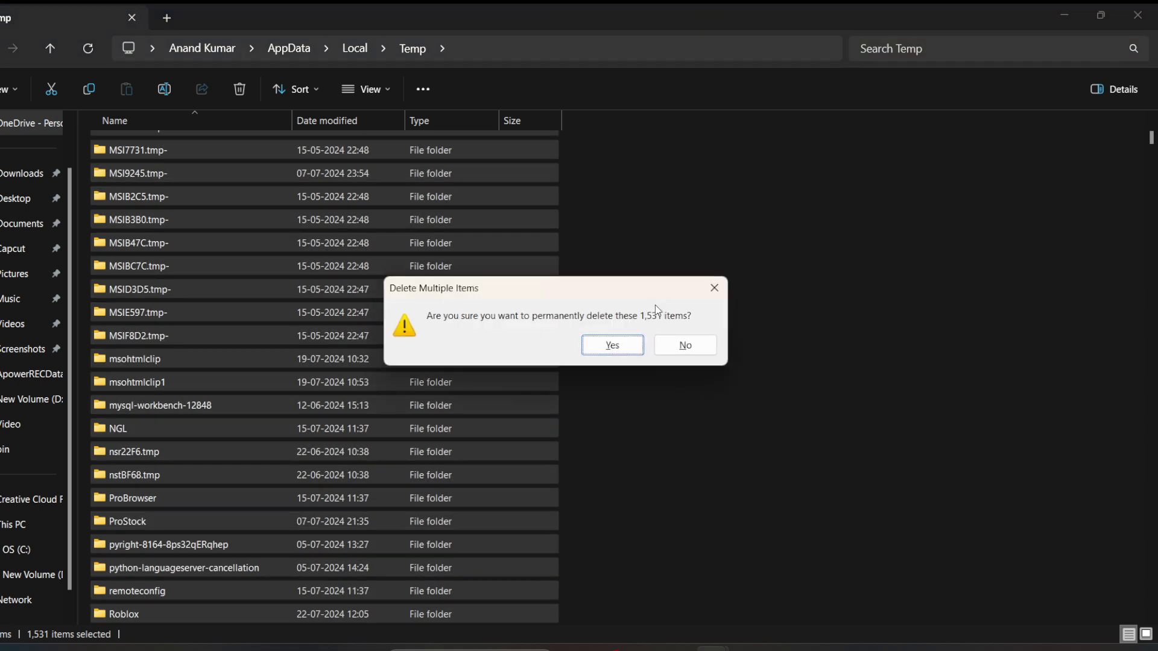
key("Return")
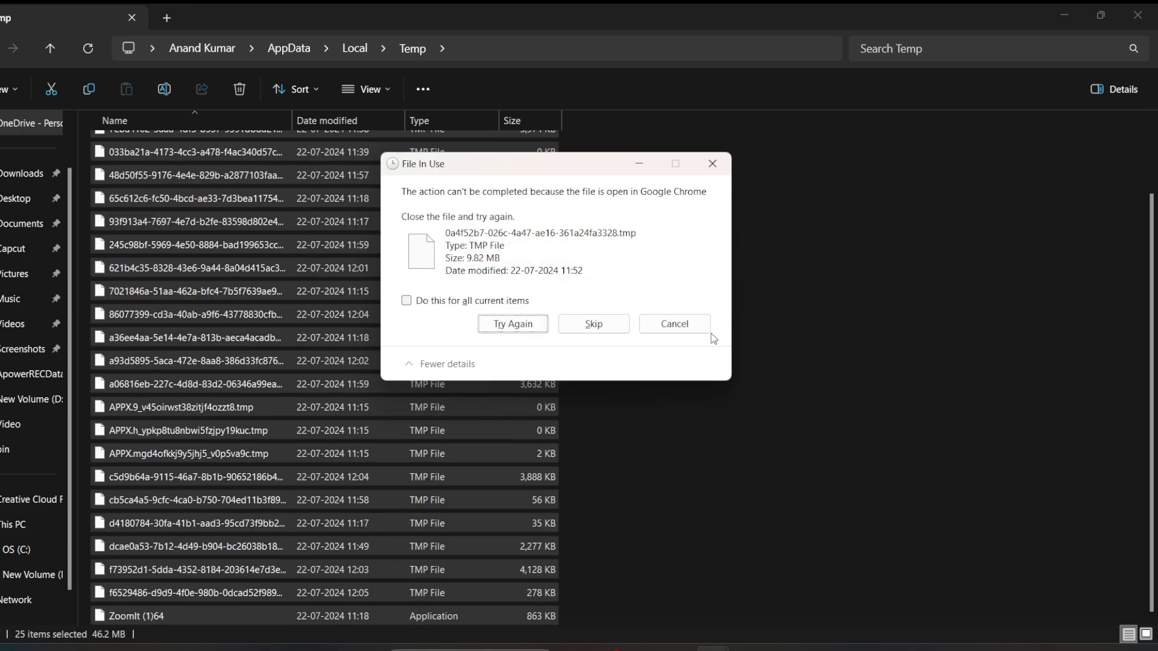
Skip every file still in use, applying the choice to all current items.
left_click(604, 327)
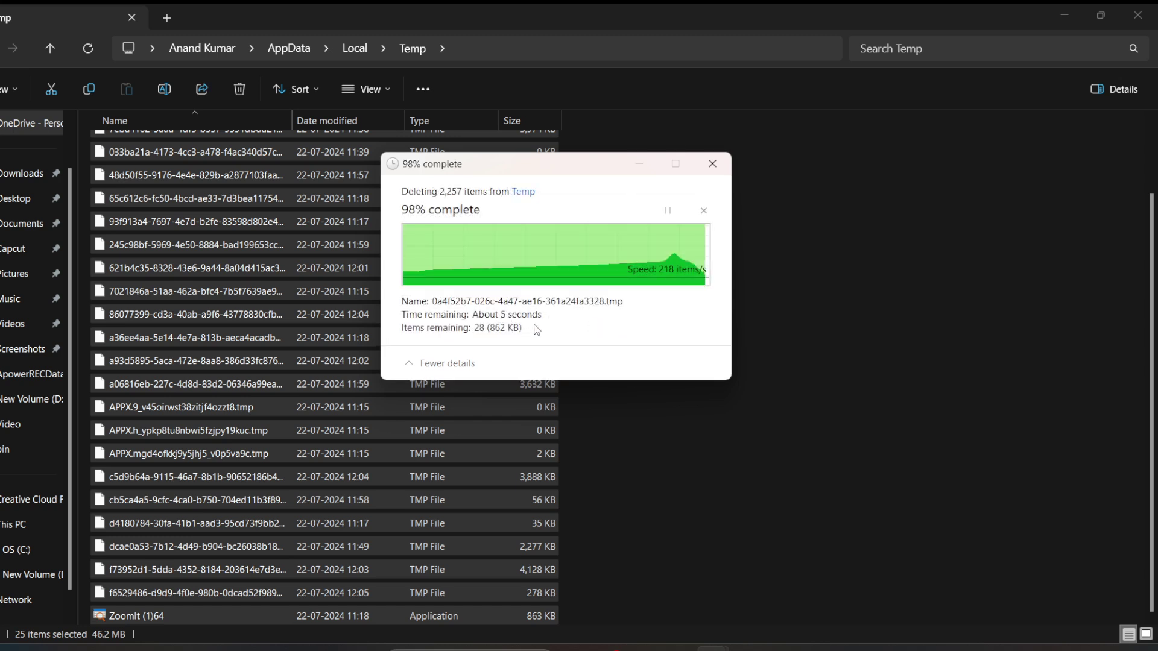
left_click(419, 300)
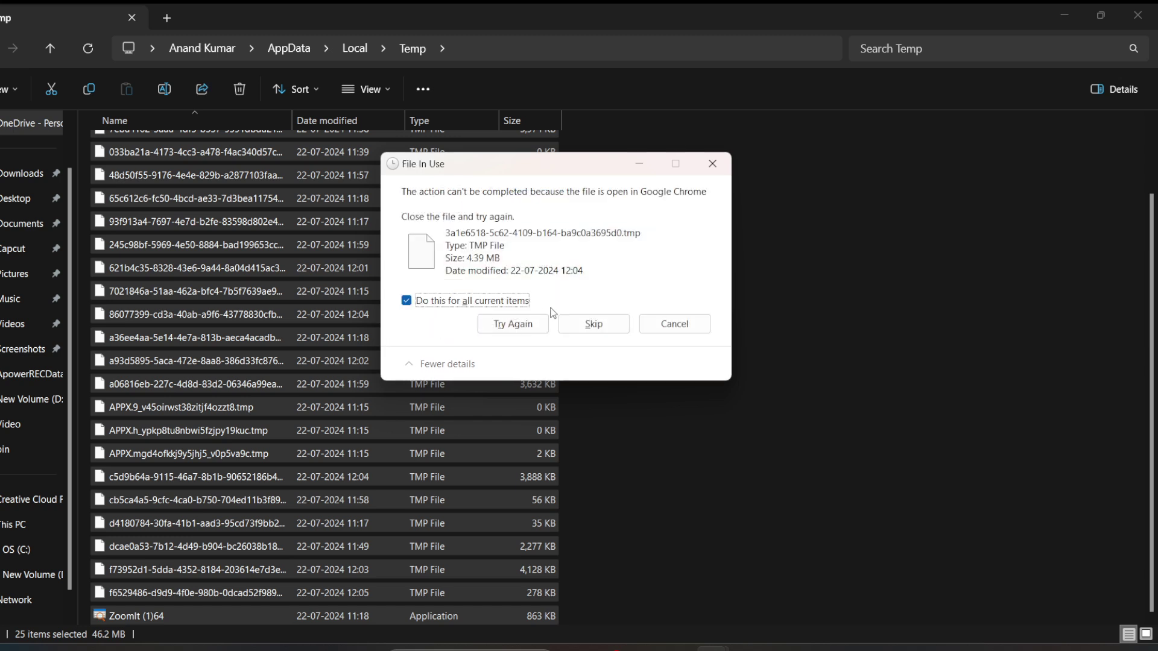
left_click(619, 328)
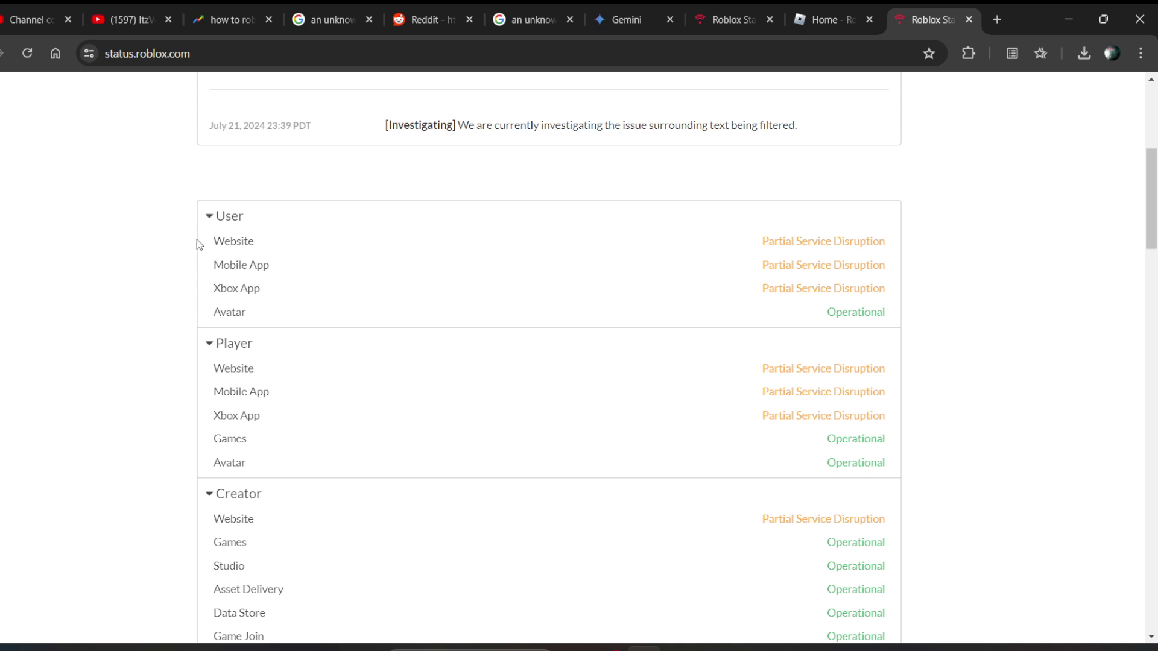
left_click_drag(231, 244, 214, 244)
left_click_drag(211, 286, 352, 303)
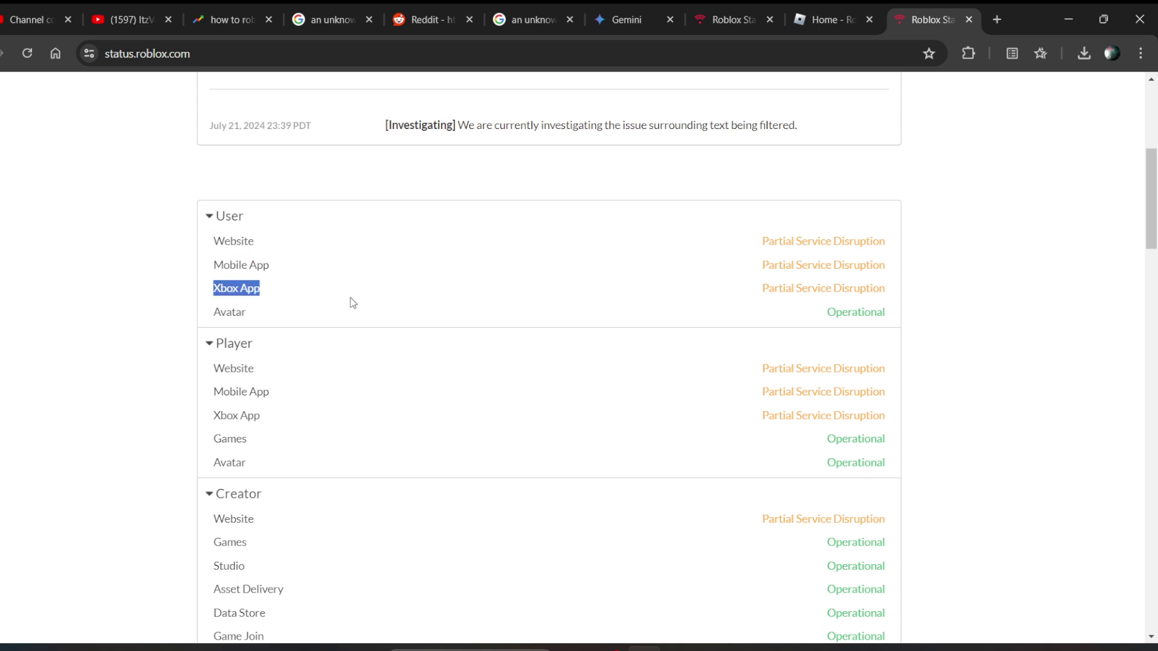
left_click(766, 240)
left_click_drag(765, 240, 874, 243)
left_click(897, 251)
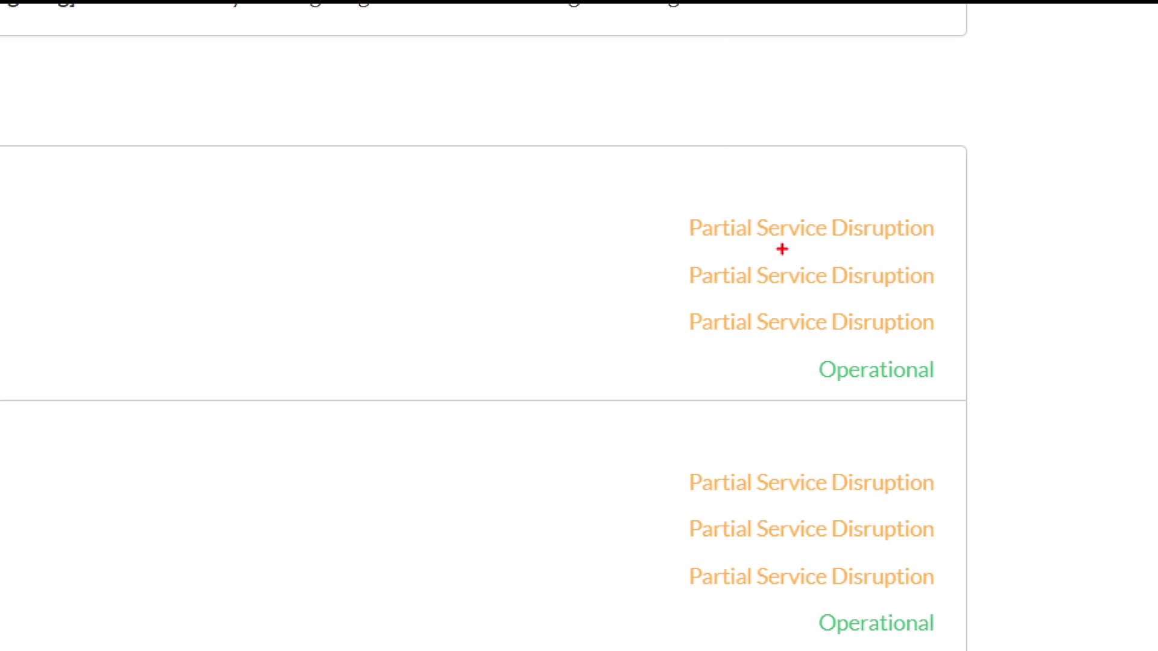
left_click_drag(706, 242, 963, 259)
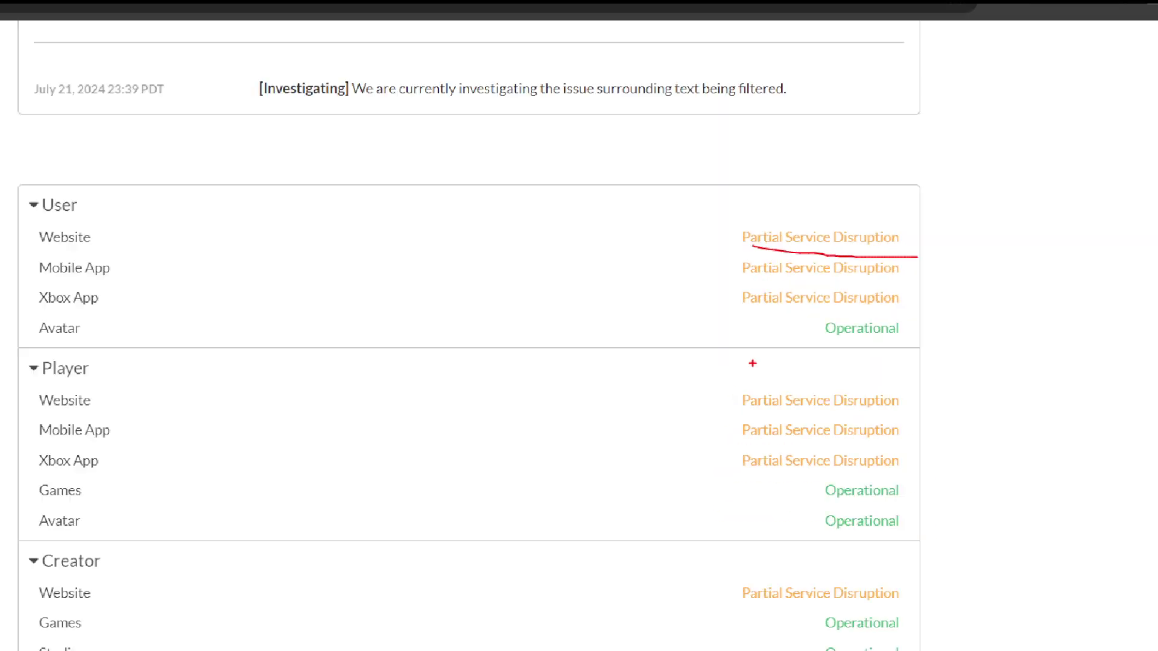
left_click_drag(1151, 217, 1151, 172)
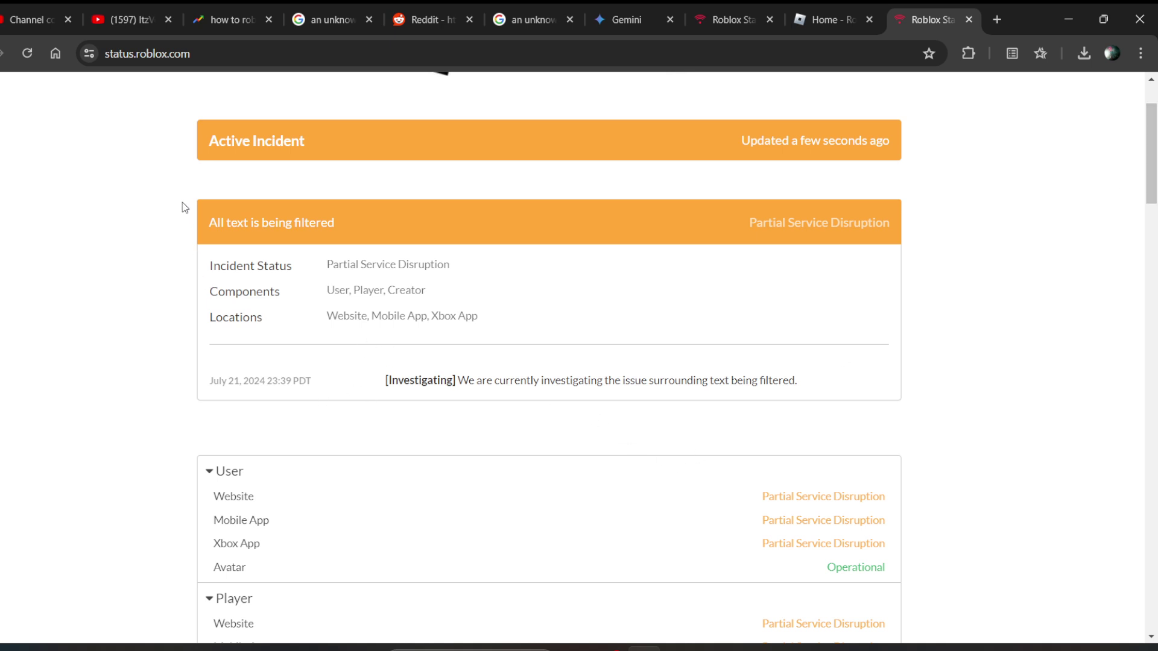
left_click_drag(181, 207, 216, 335)
left_click(917, 333)
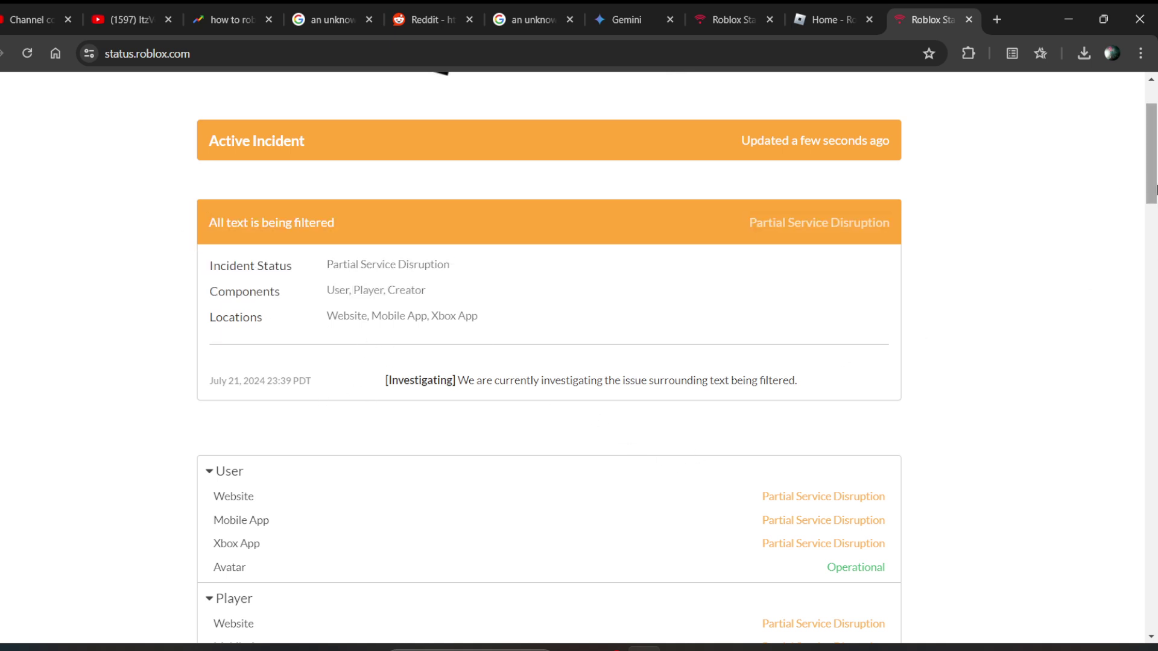
scroll(918, 333, "up", 2)
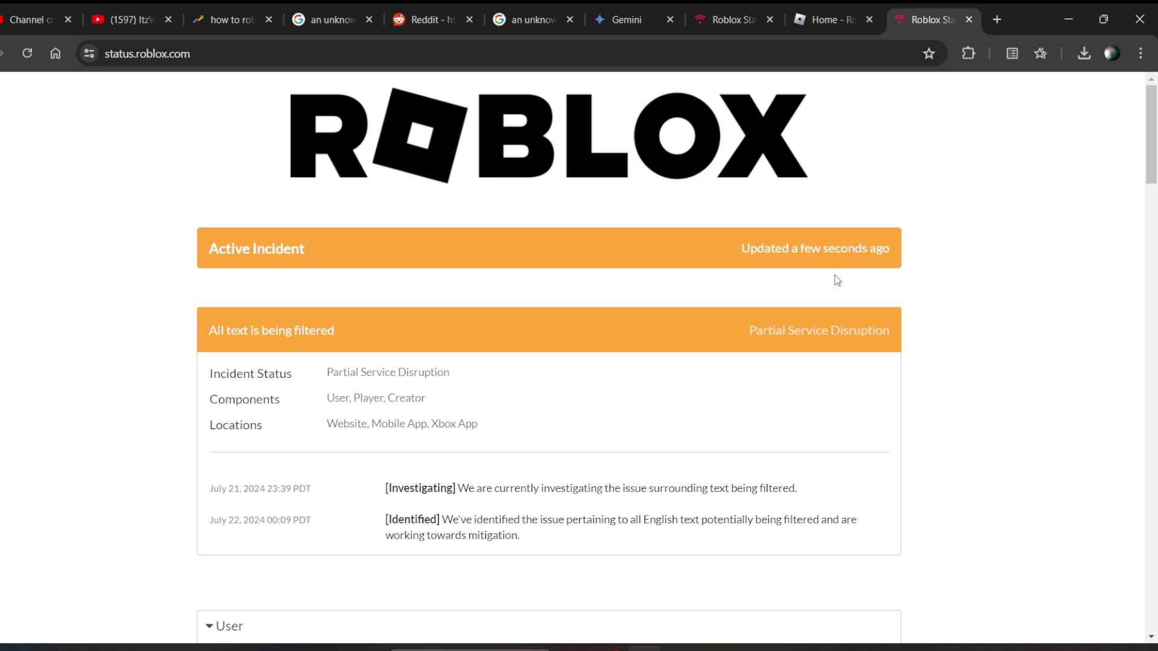
left_click_drag(489, 426, 210, 371)
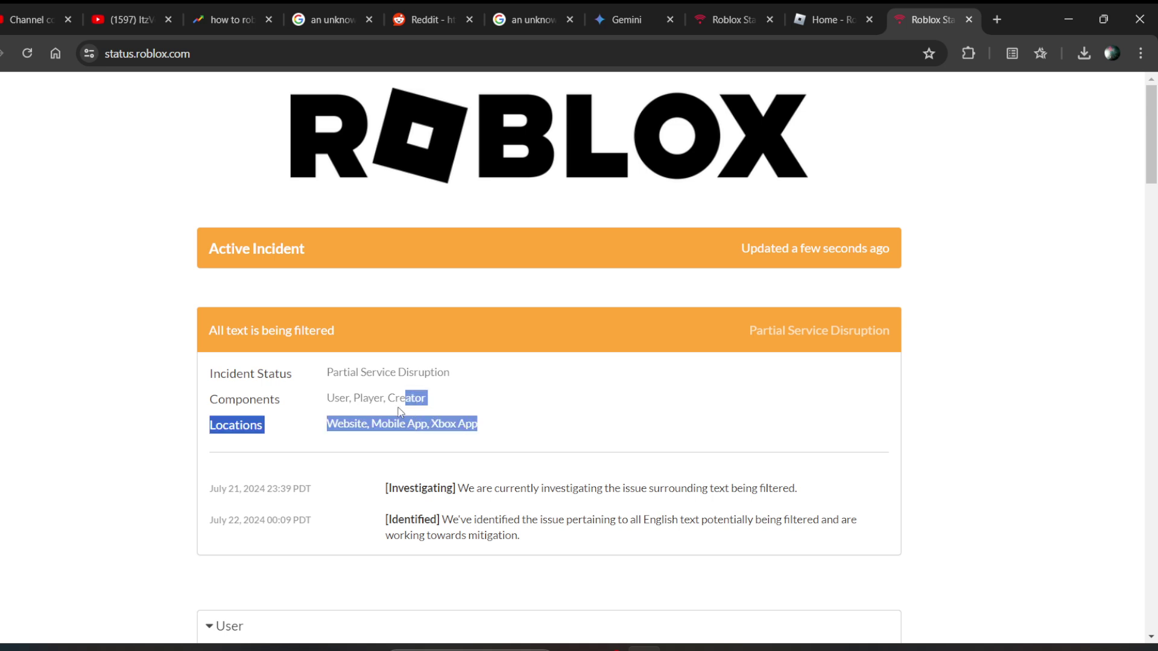
left_click(209, 371)
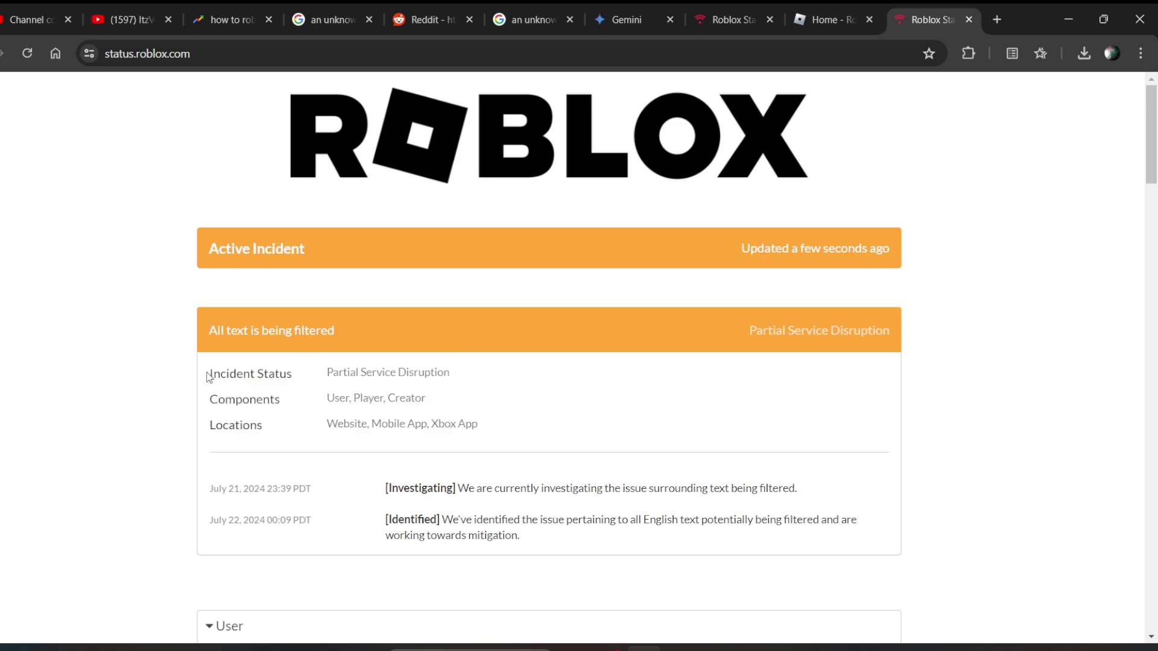
left_click_drag(207, 375, 498, 430)
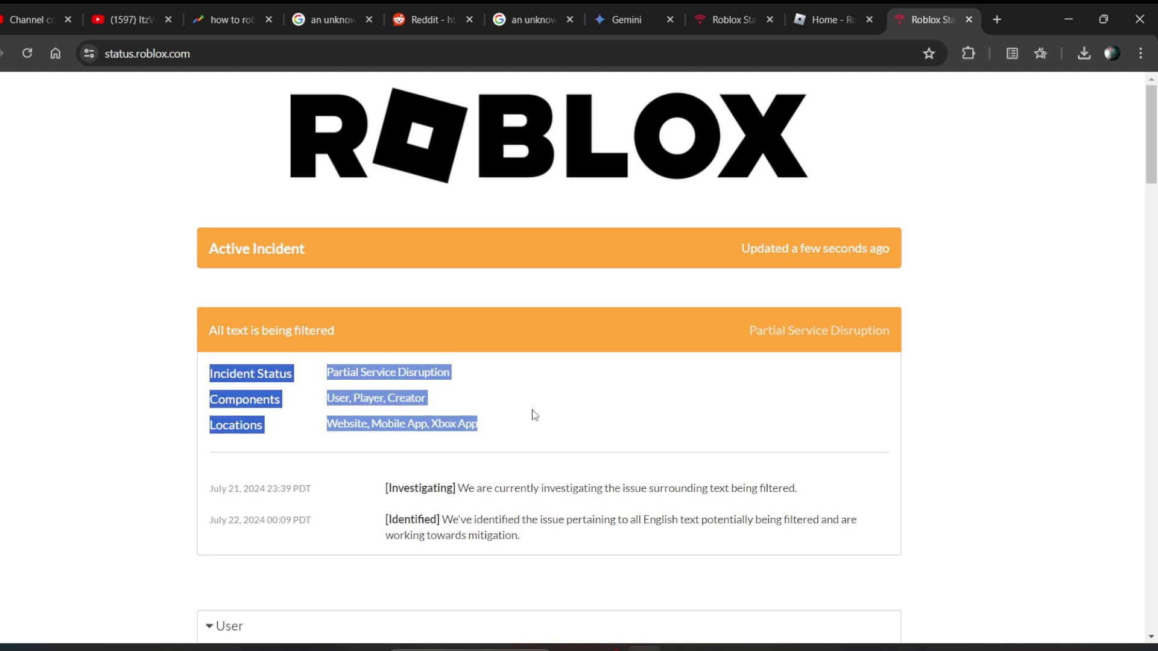